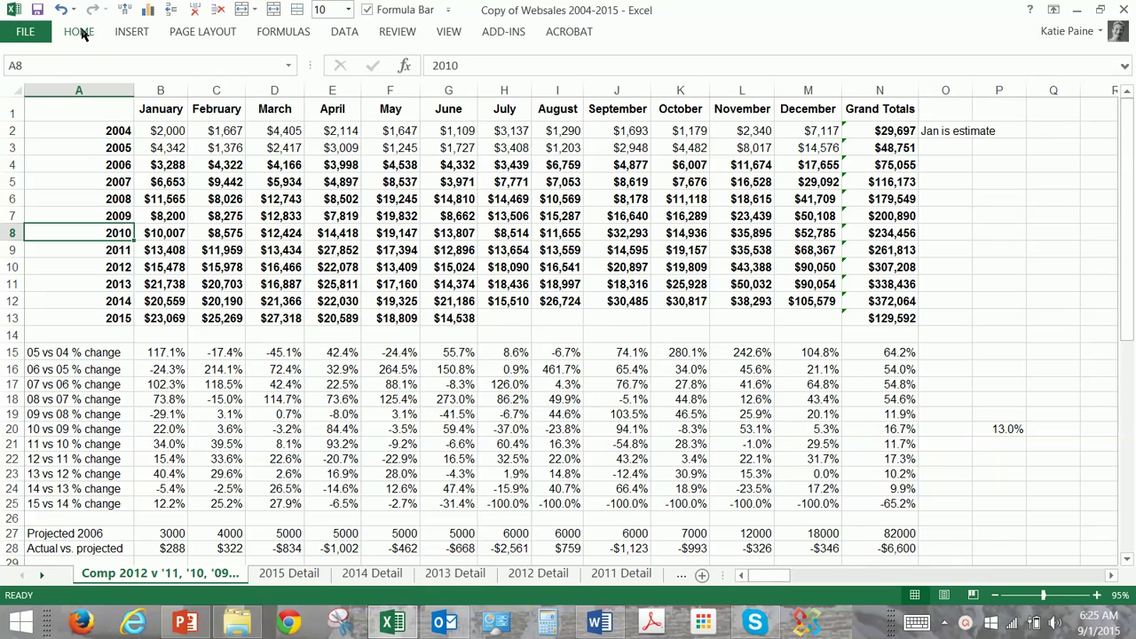
left_click(80, 32)
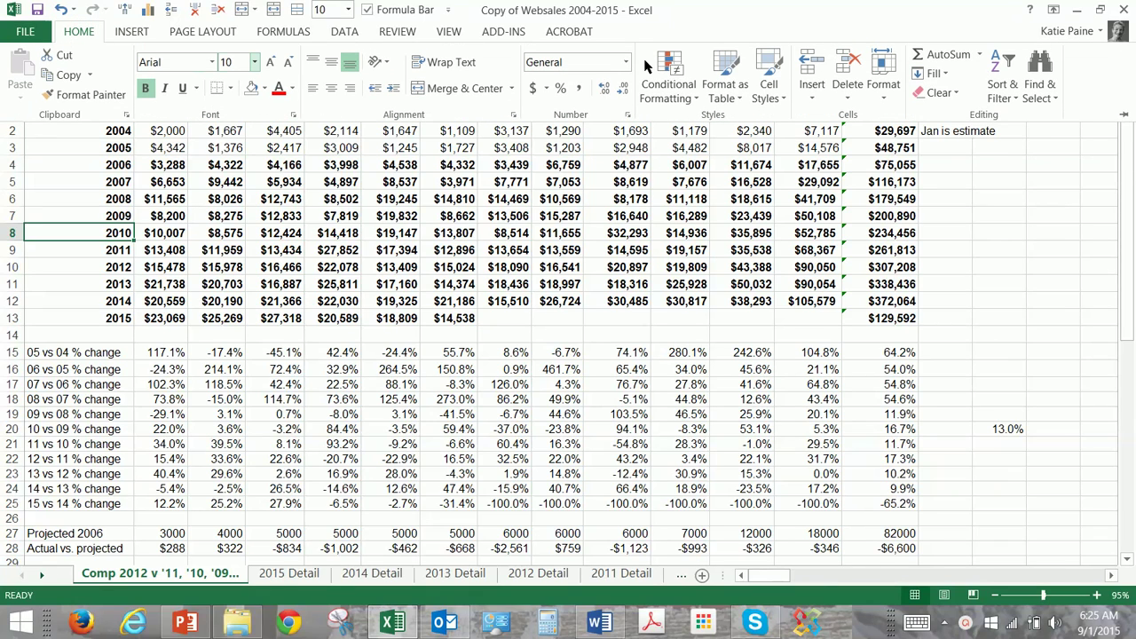
left_click(670, 80)
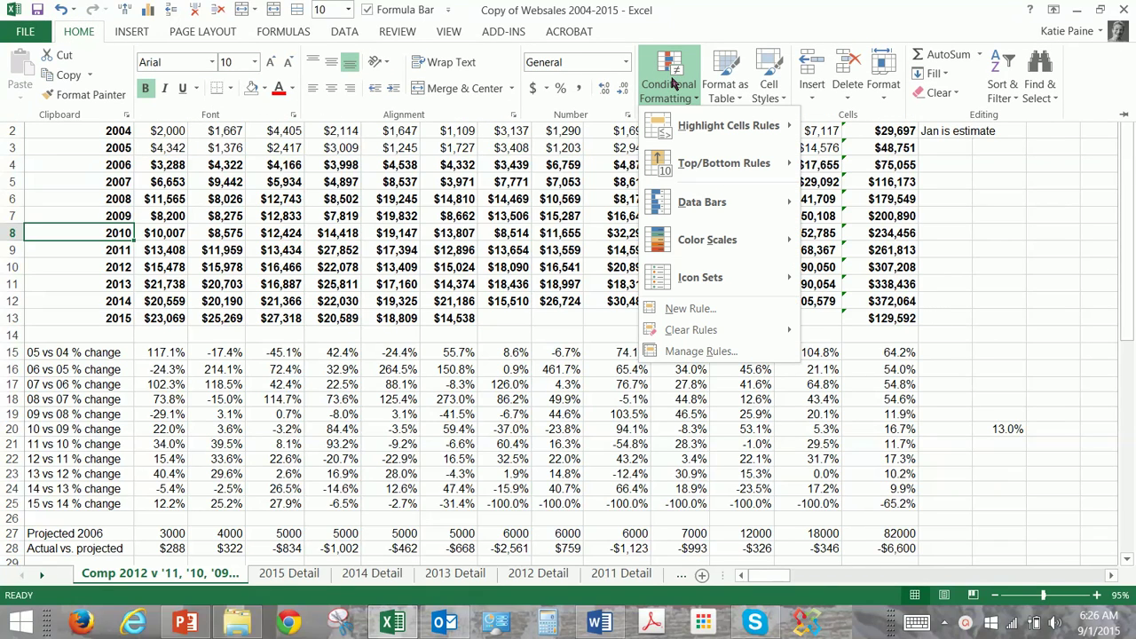
mouse_move(683, 167)
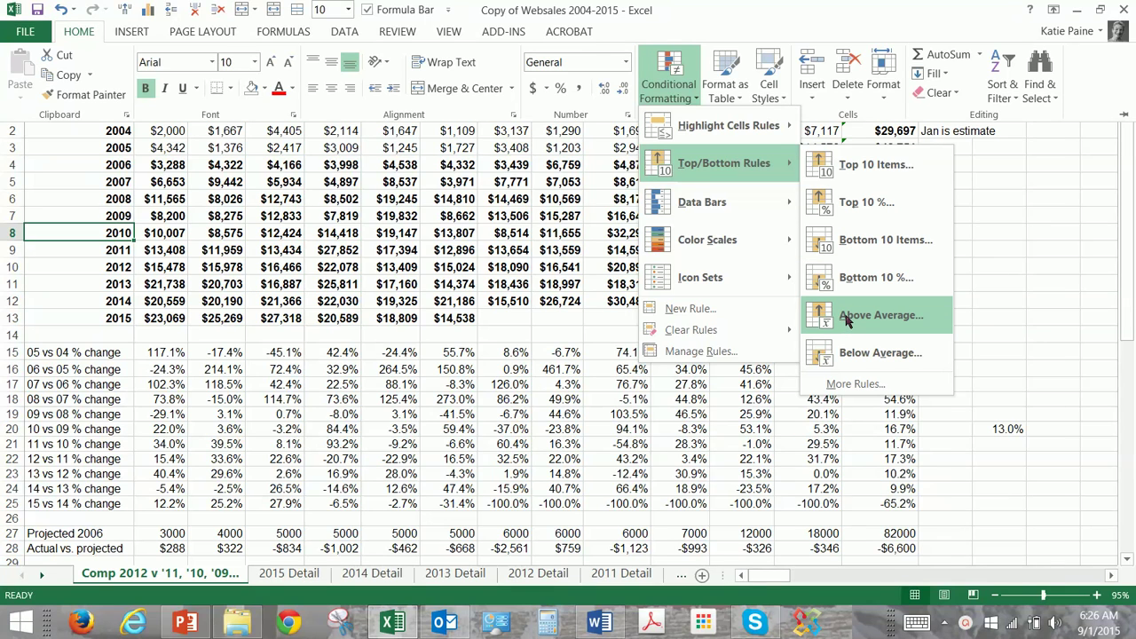
left_click(879, 315)
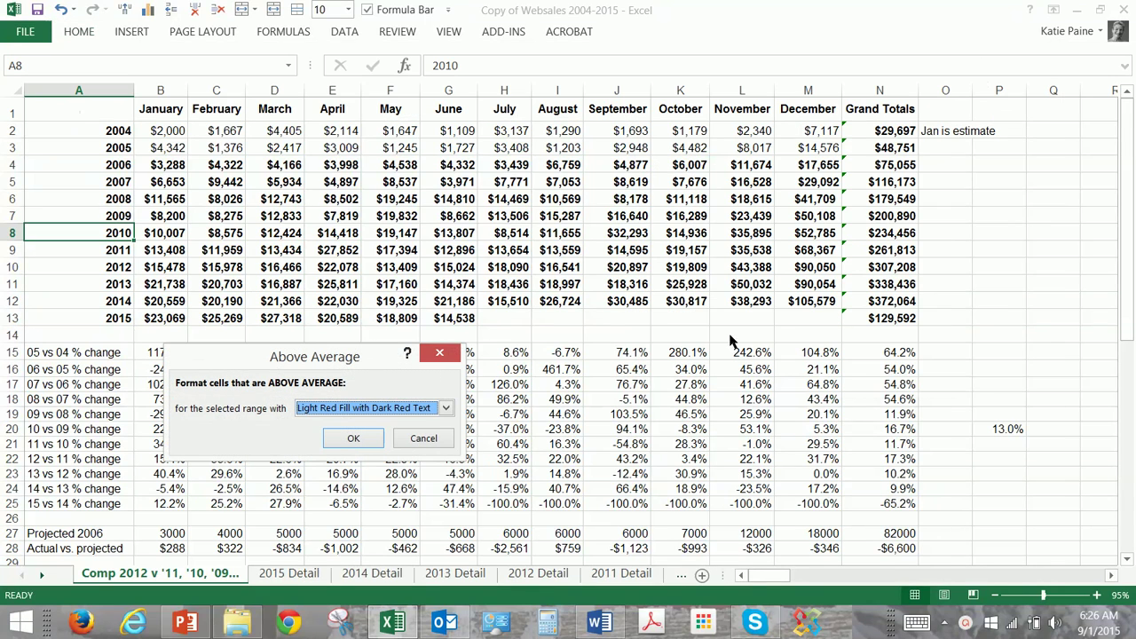
left_click(425, 444)
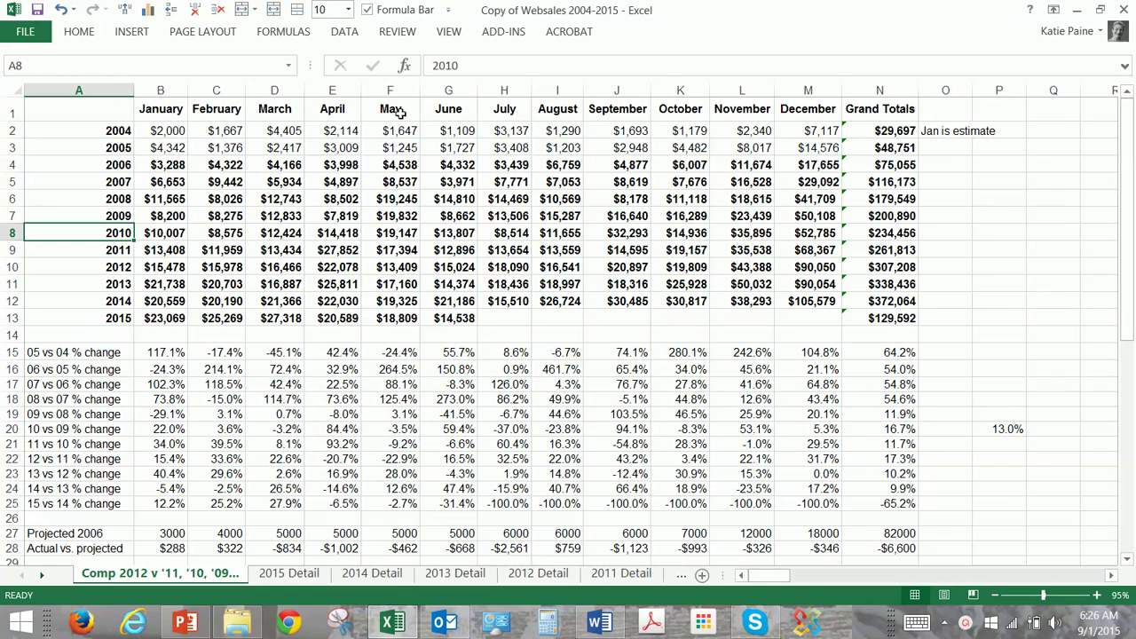
Highlight above-average values in the monthly sales table A1:M13 with Green Fill with Dark Green Text
left_click_drag(84, 105, 803, 311)
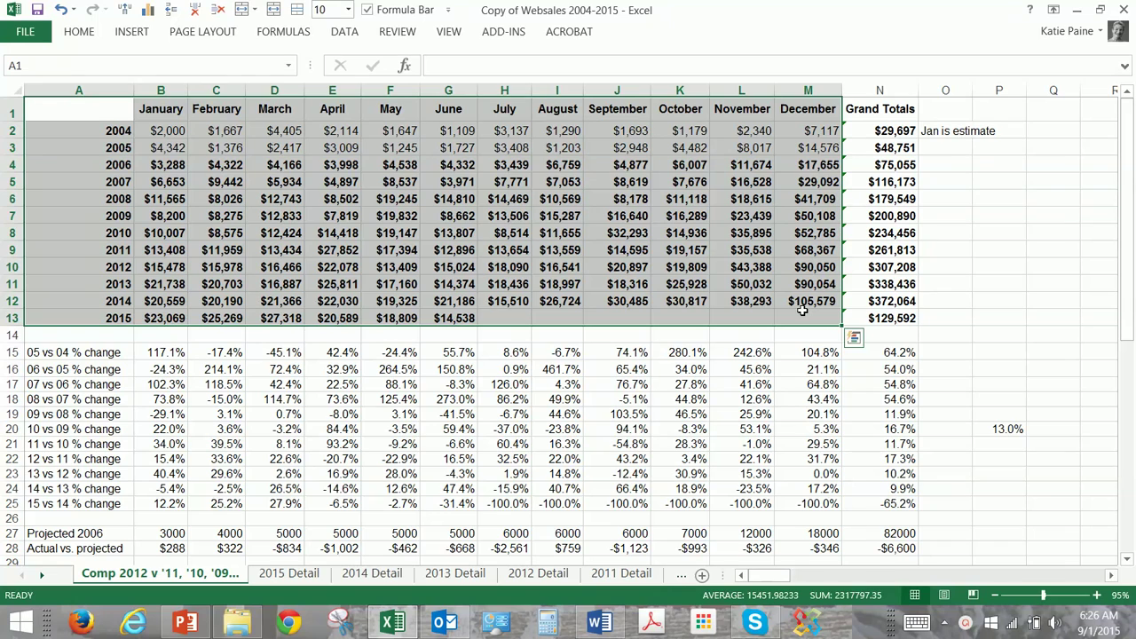
left_click(89, 32)
left_click(676, 85)
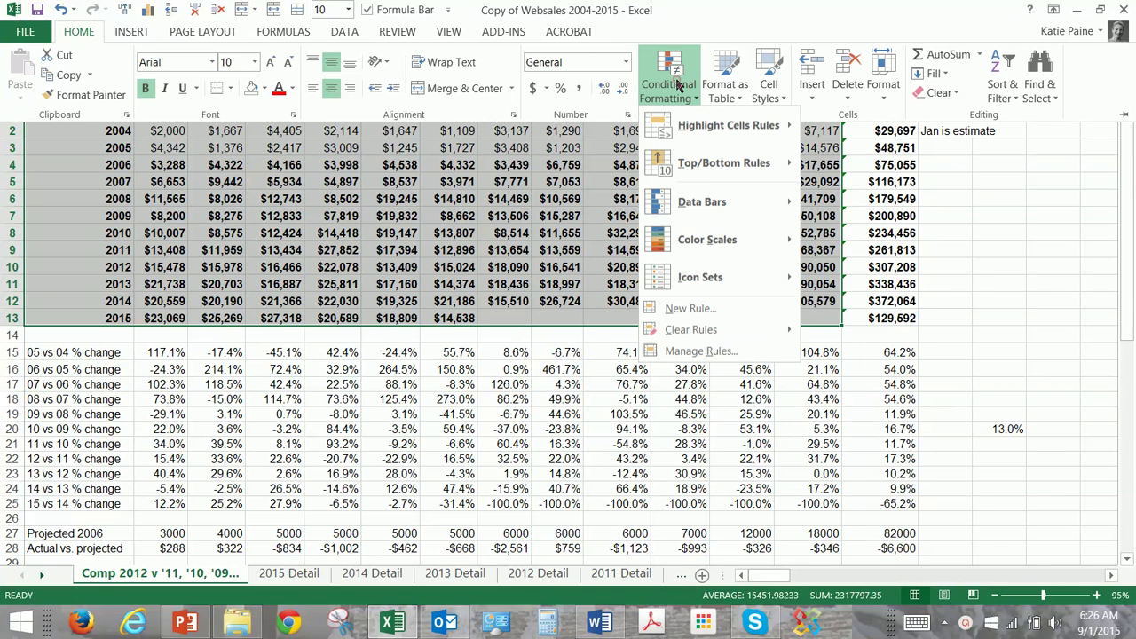
left_click(730, 159)
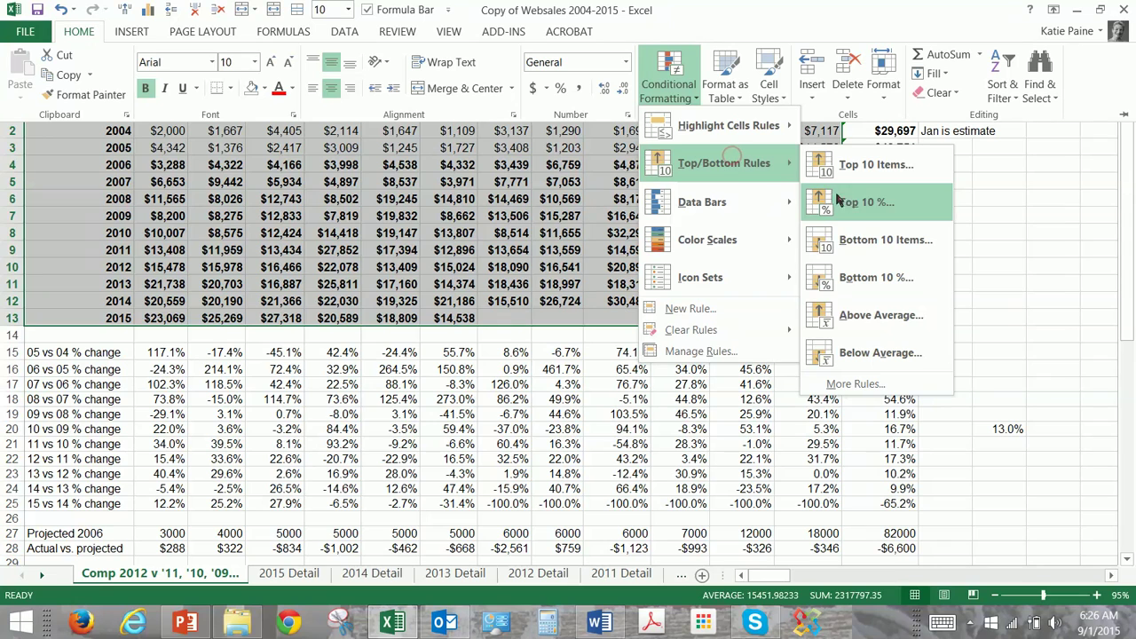
left_click(878, 321)
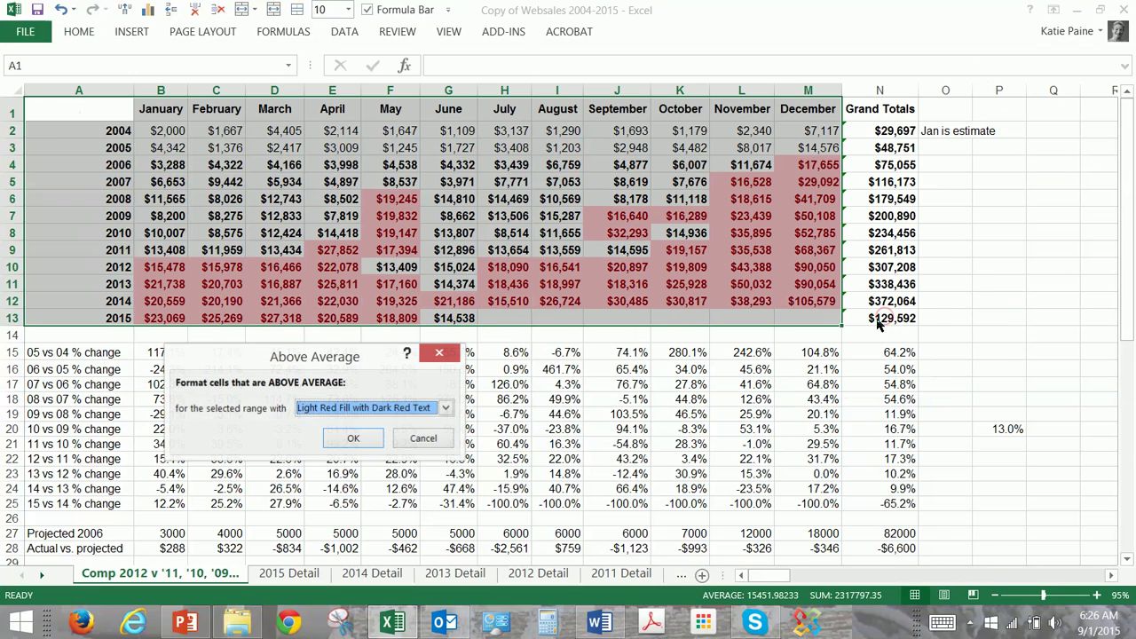
left_click(444, 411)
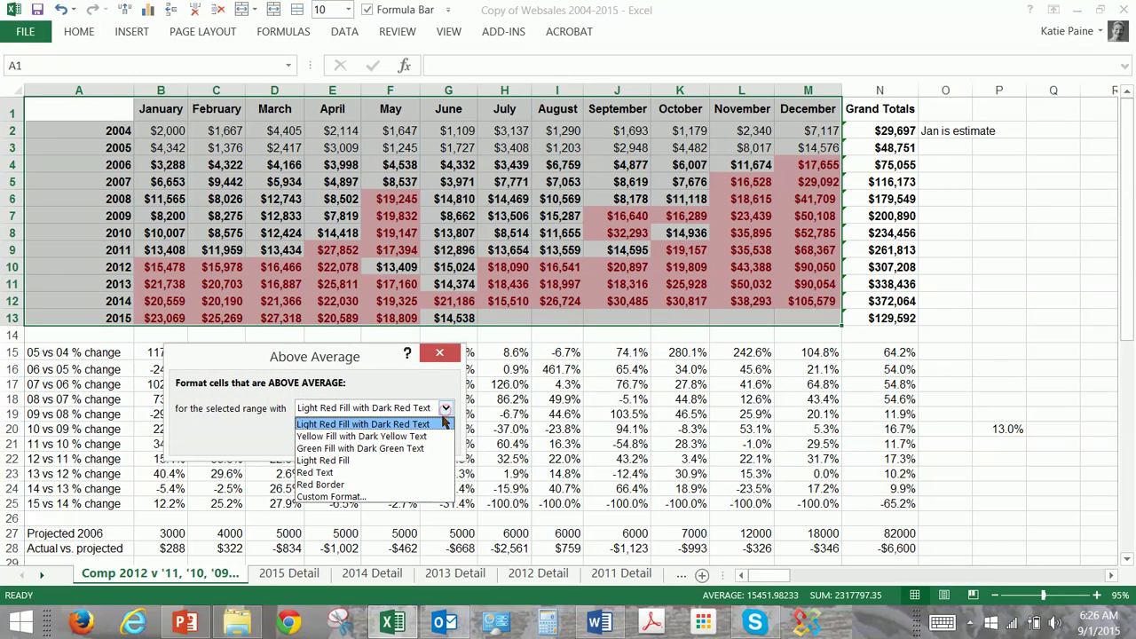
left_click(424, 436)
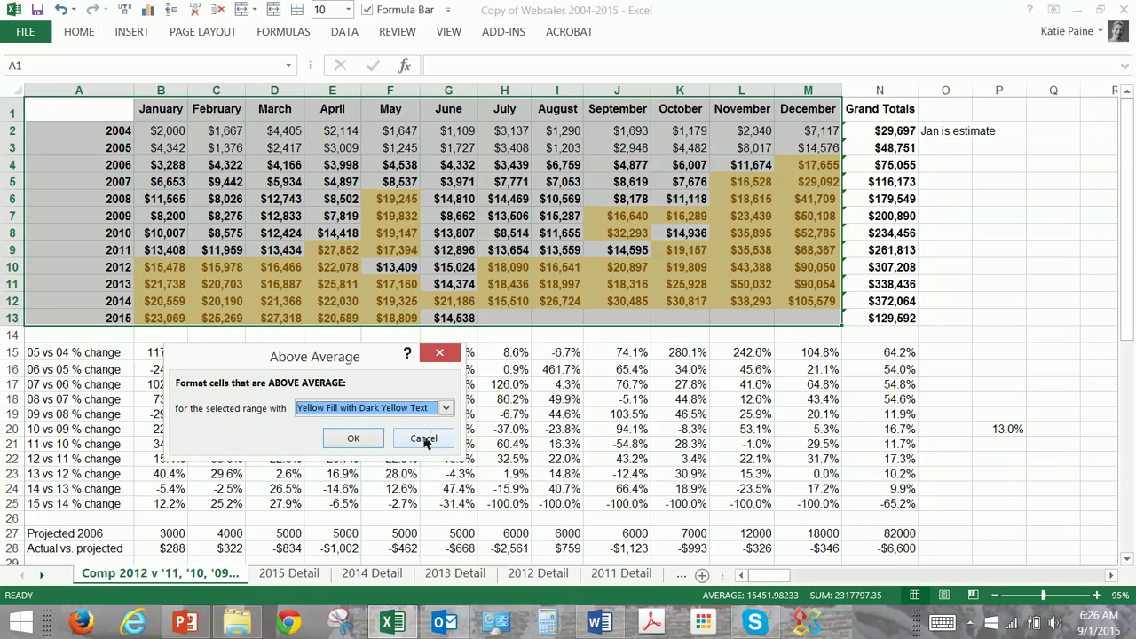
left_click(445, 409)
left_click(418, 450)
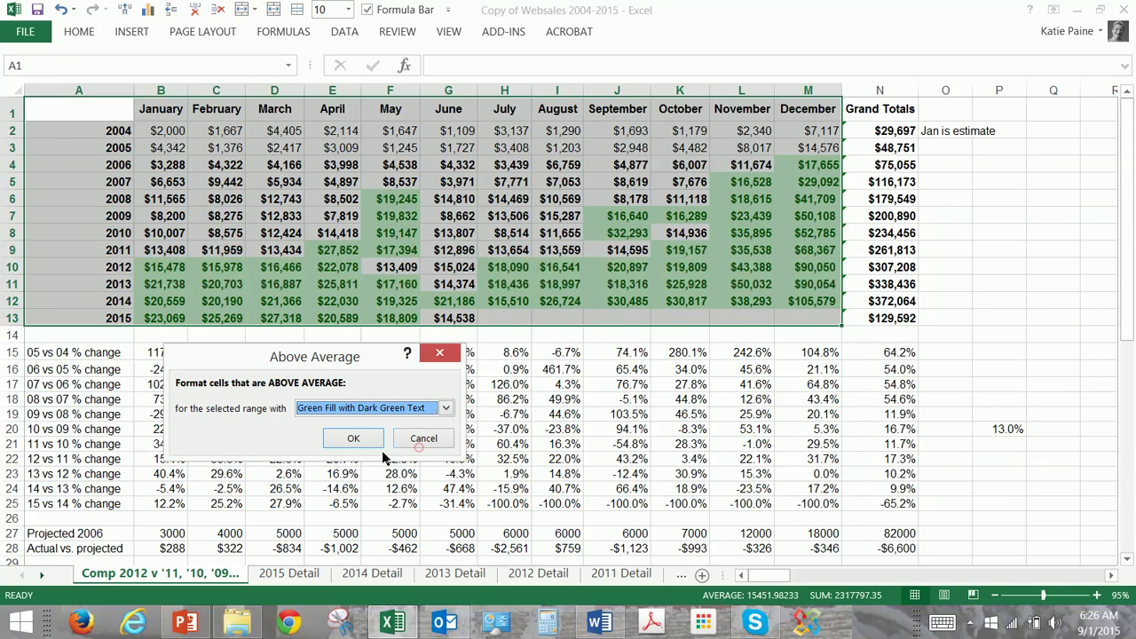
left_click(359, 438)
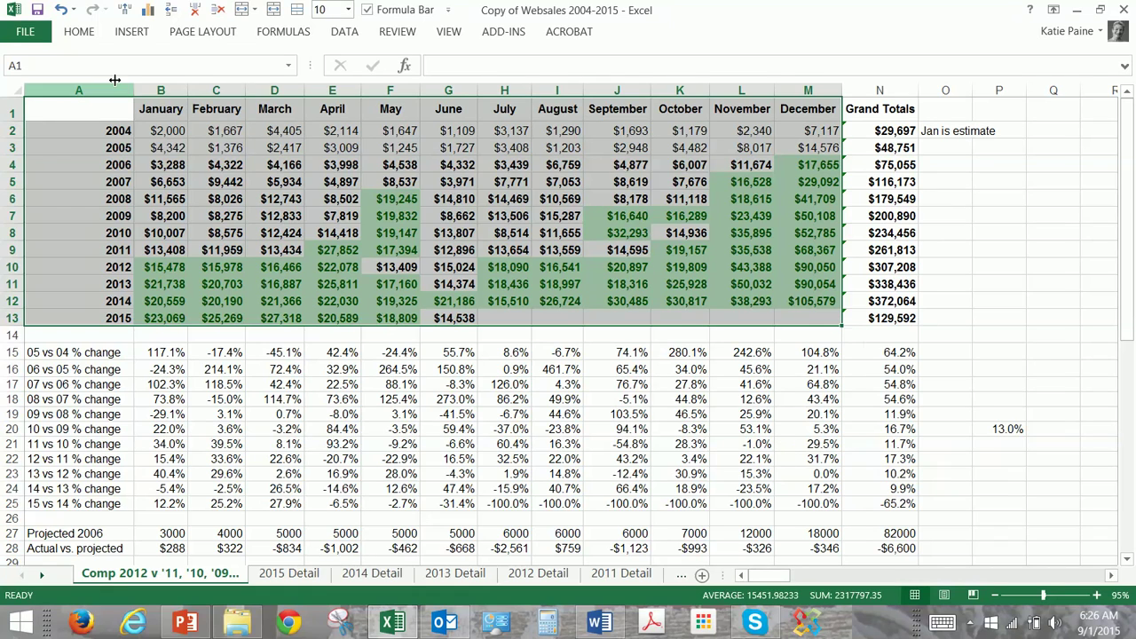
Add a below-average conditional format to A1:M13 using Light Red Fill with Dark Red Text
left_click(81, 32)
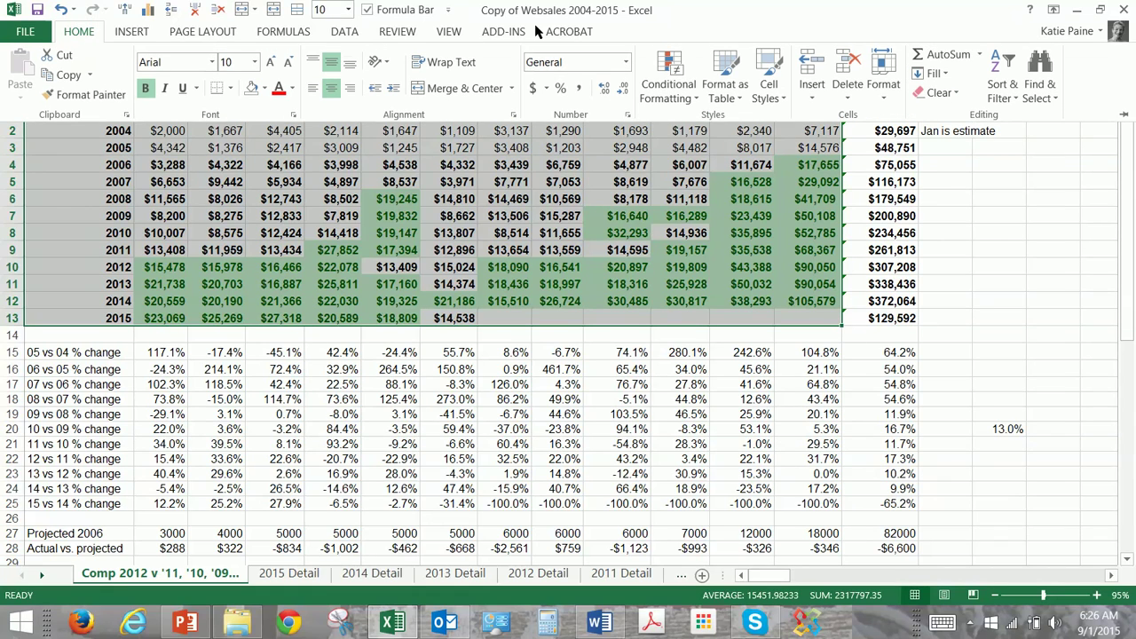
left_click(666, 86)
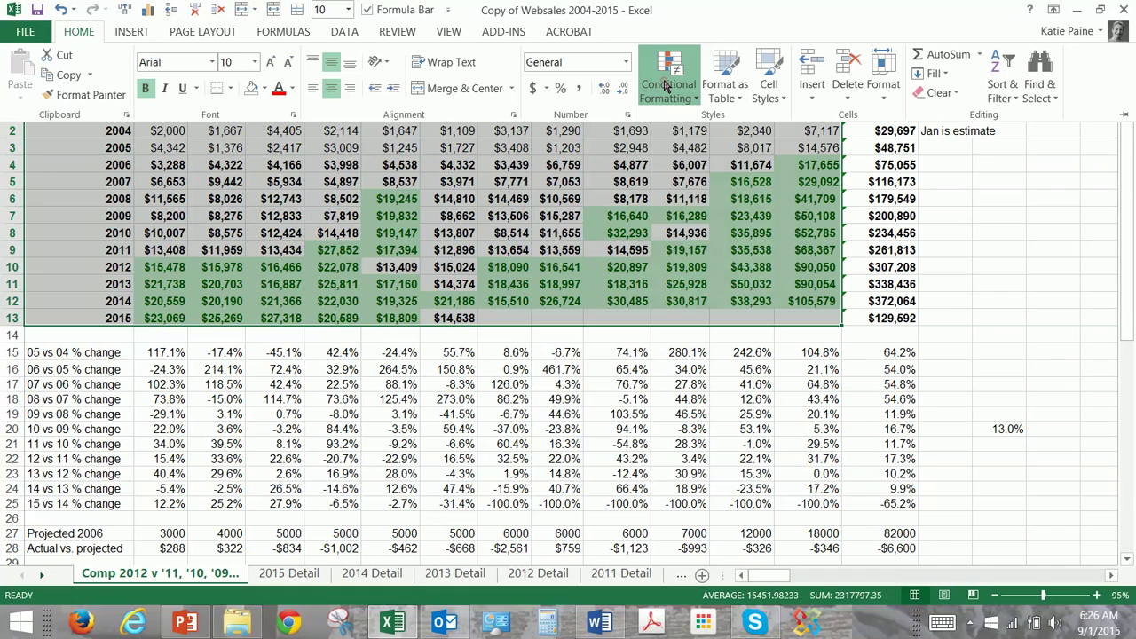
mouse_move(674, 168)
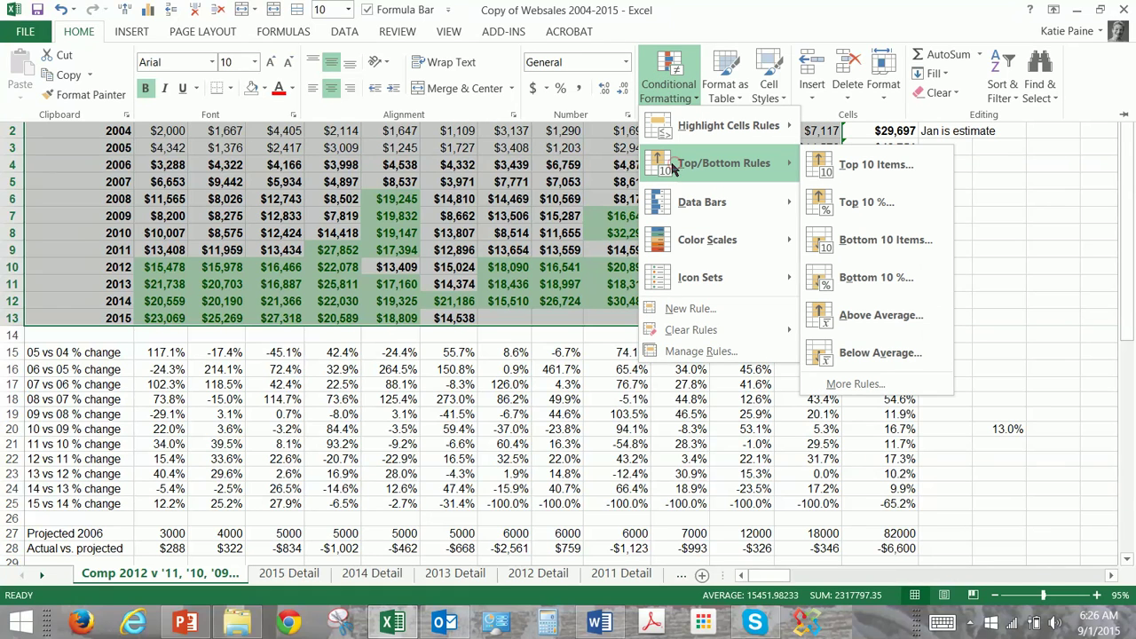
left_click(848, 353)
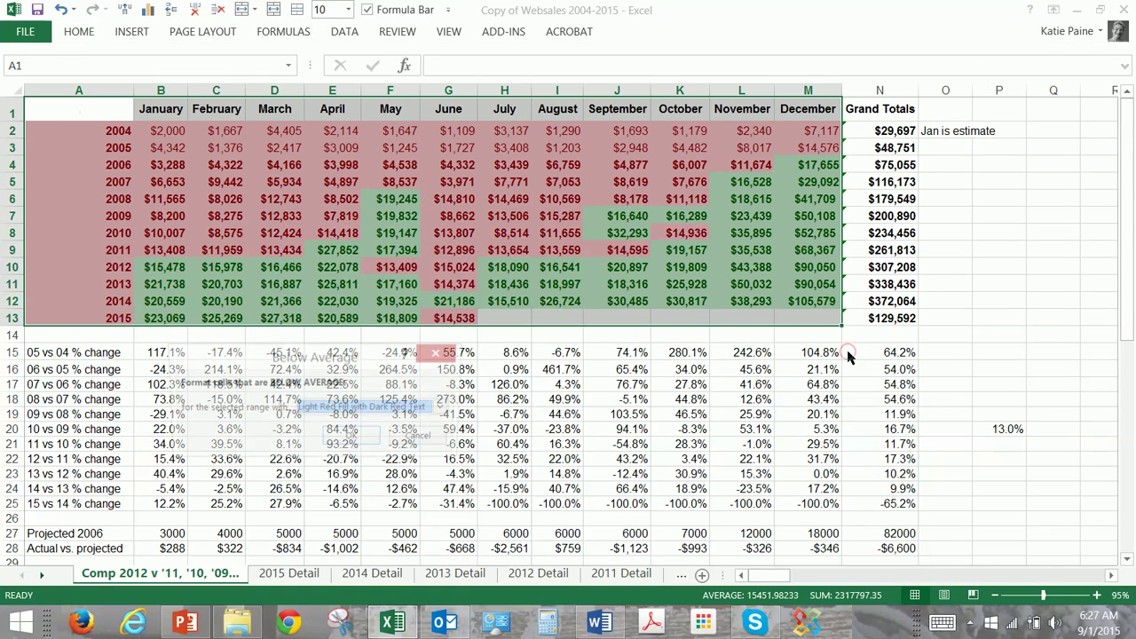
left_click(352, 440)
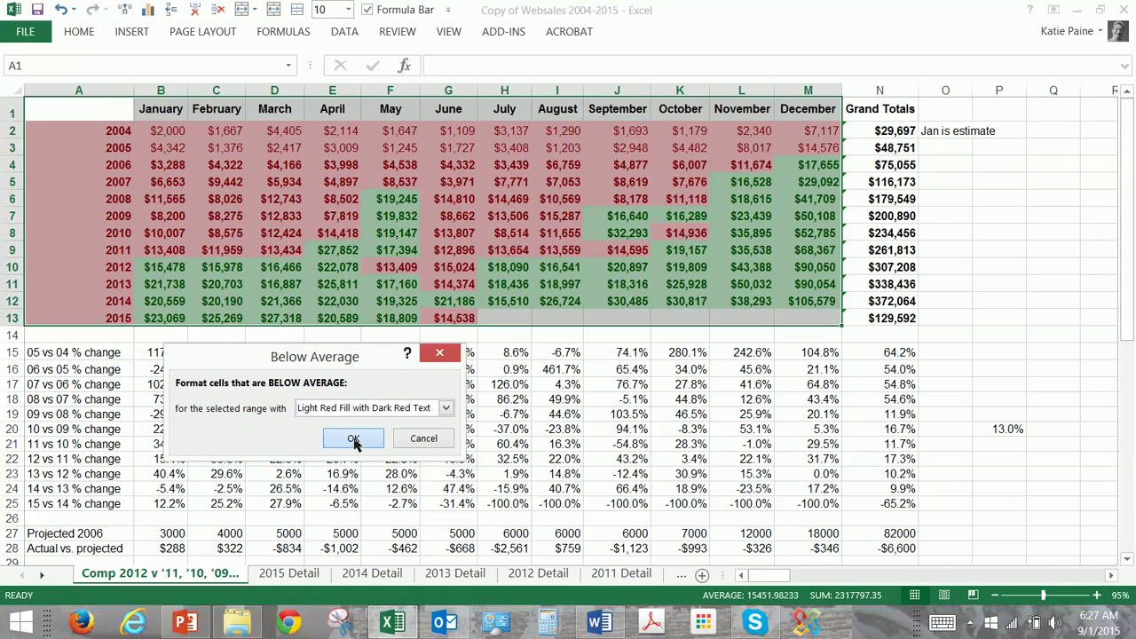
left_click(538, 314)
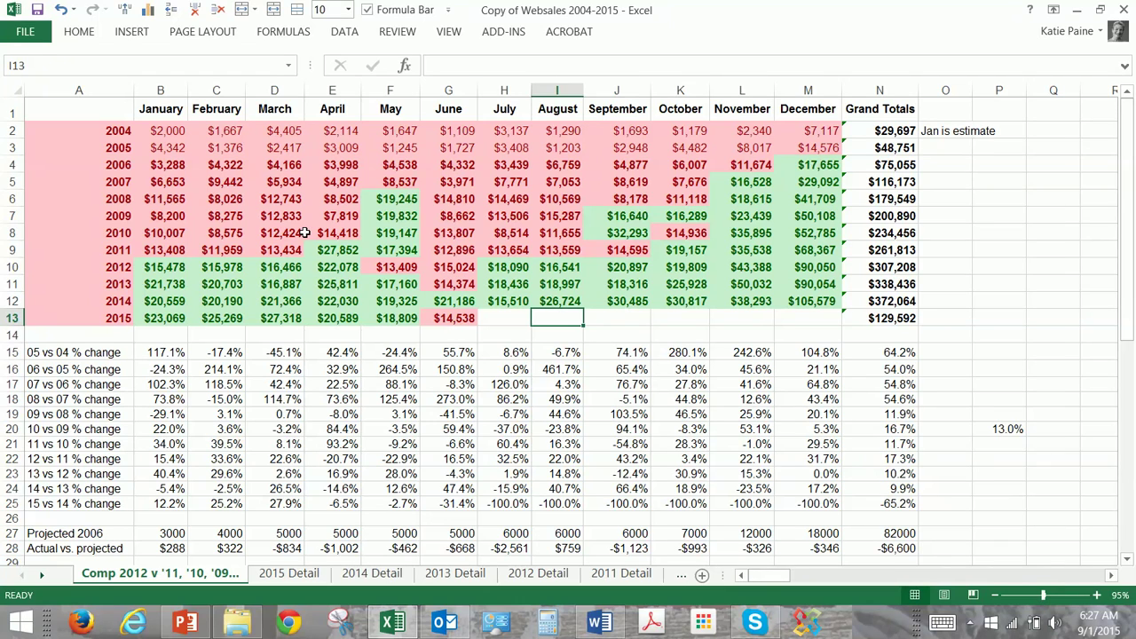
Highlight the top 10 items in the monthly percent-change rows A15:M25 with Green Fill with Dark Green Text
left_click(127, 337)
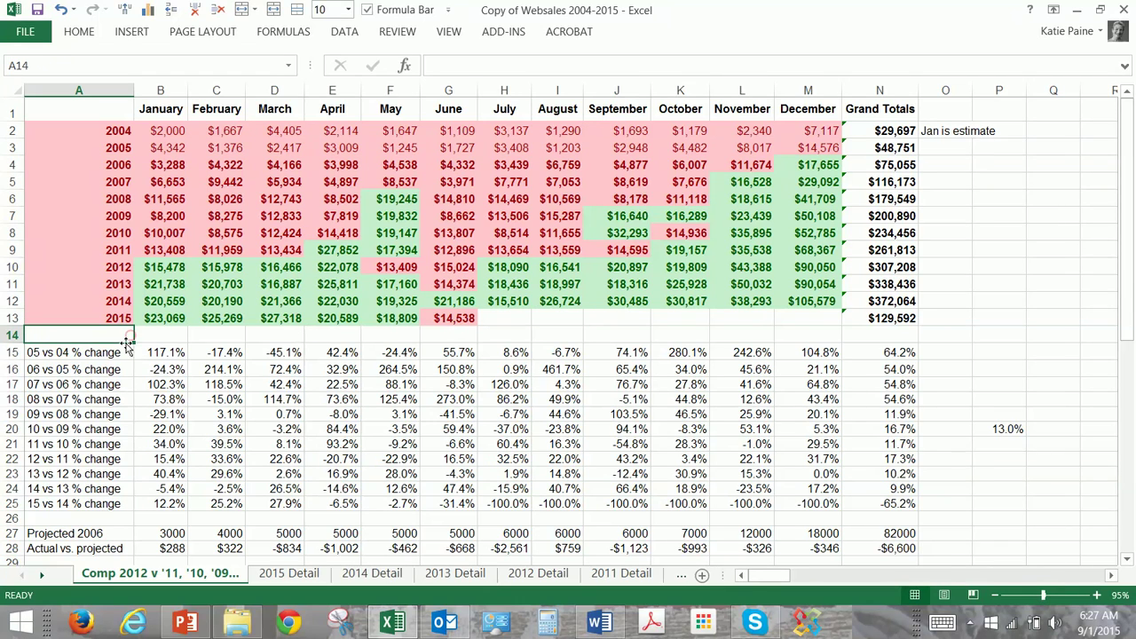
left_click_drag(78, 354, 812, 507)
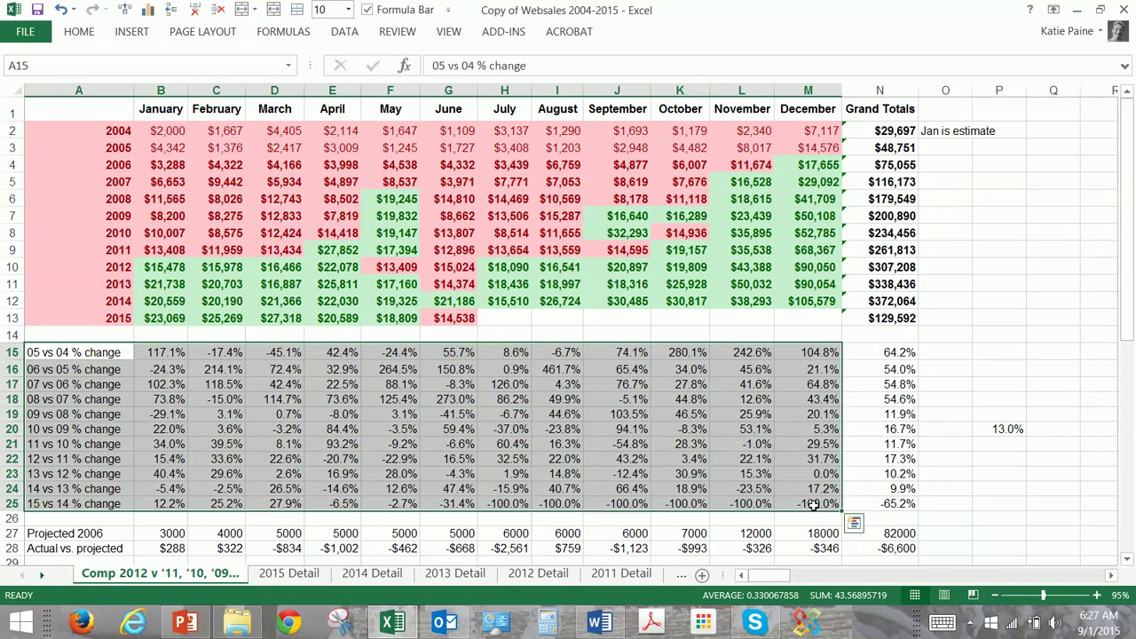
left_click(24, 31)
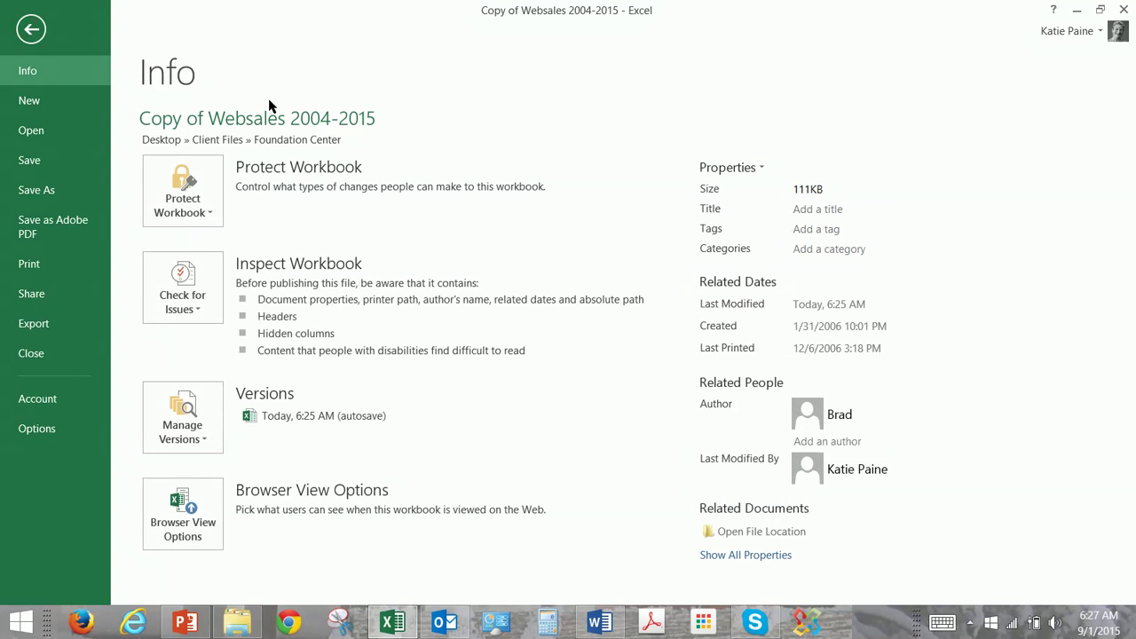
key("Escape")
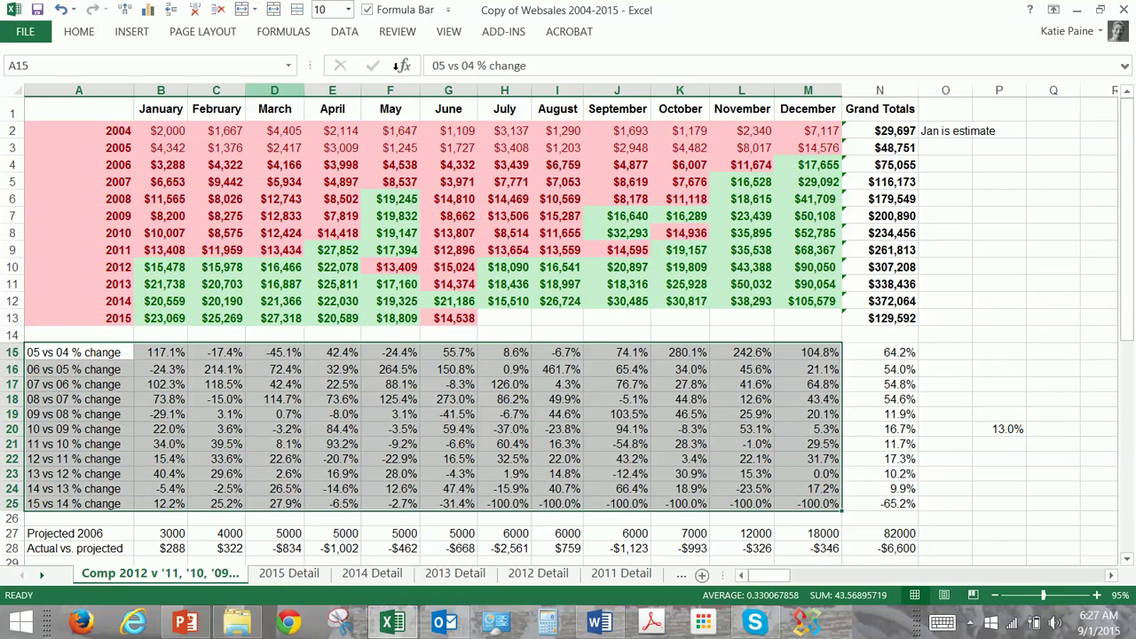
left_click(76, 33)
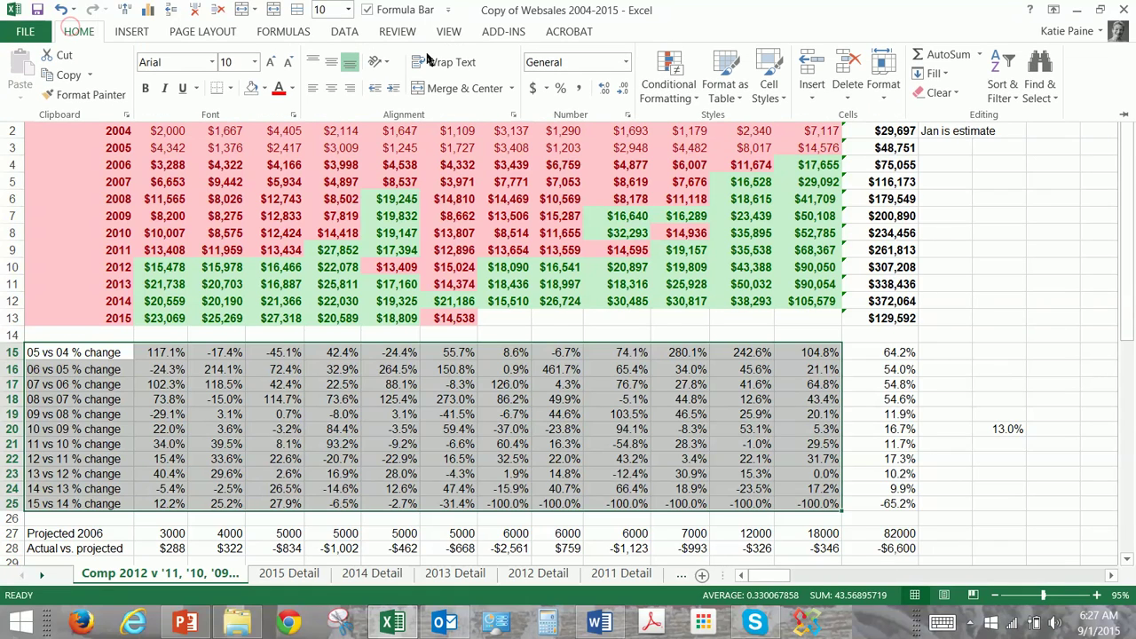
left_click(664, 81)
mouse_move(727, 173)
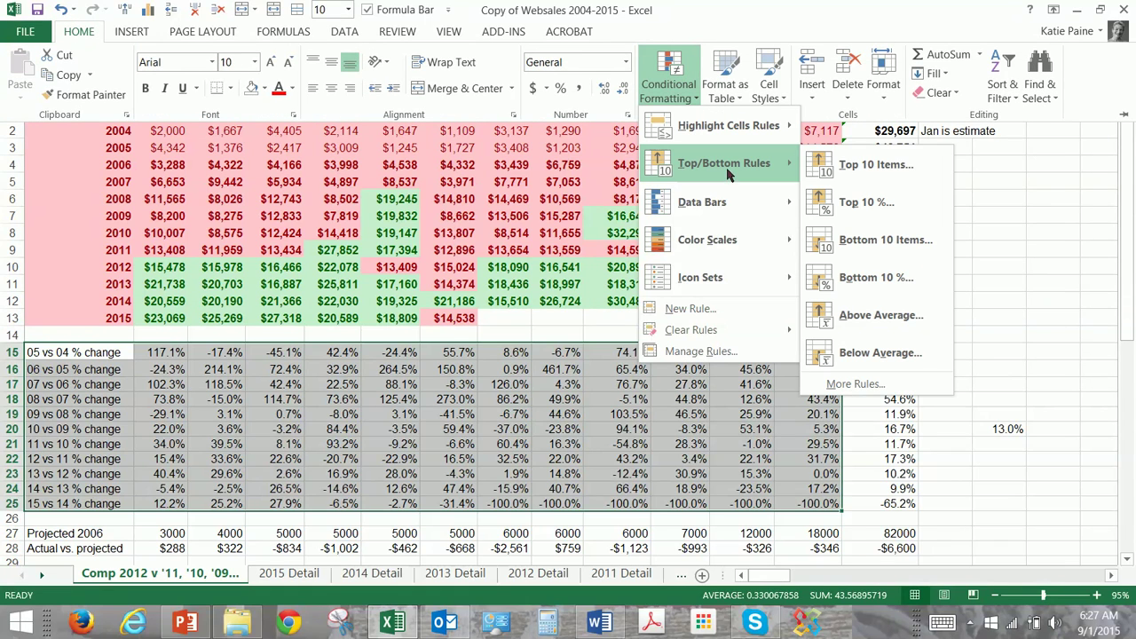
left_click(843, 166)
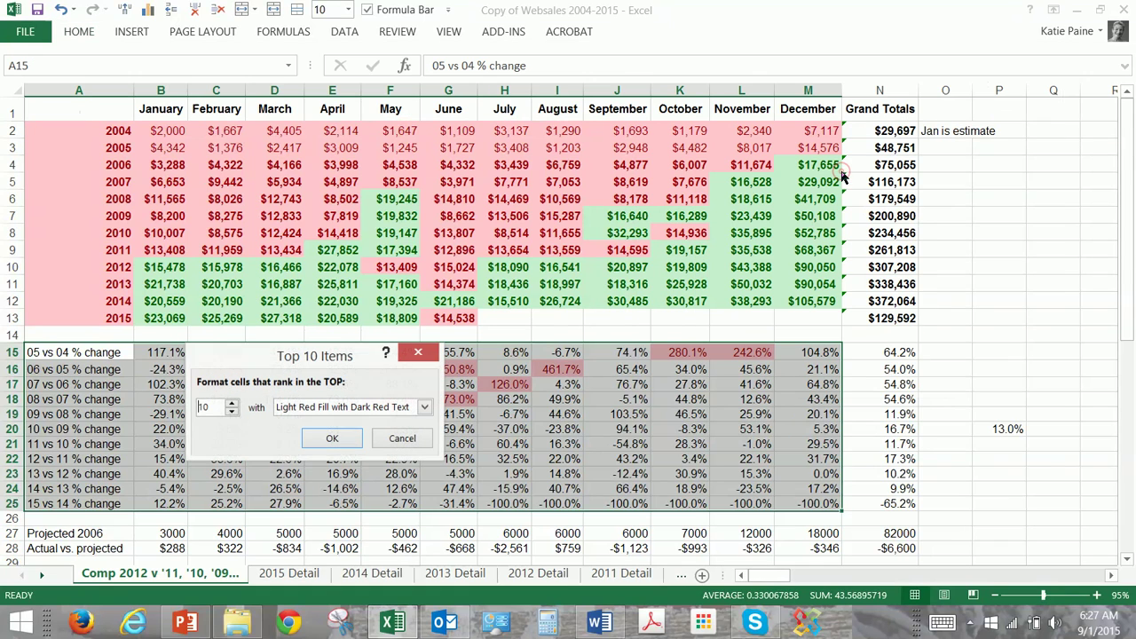
left_click(425, 407)
left_click(339, 447)
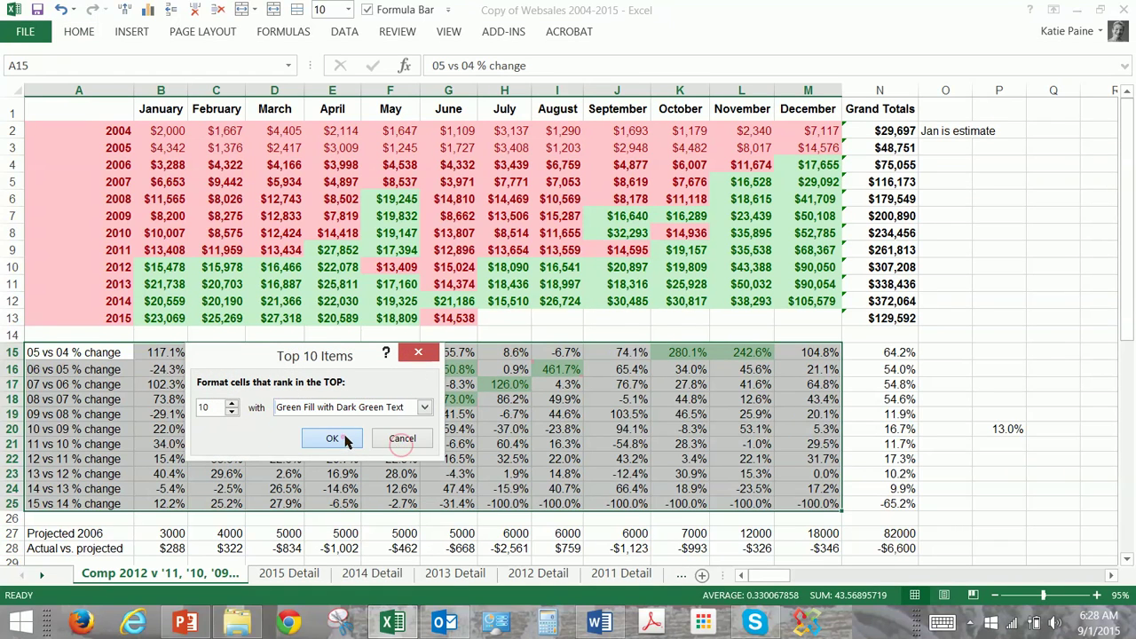
left_click(346, 432)
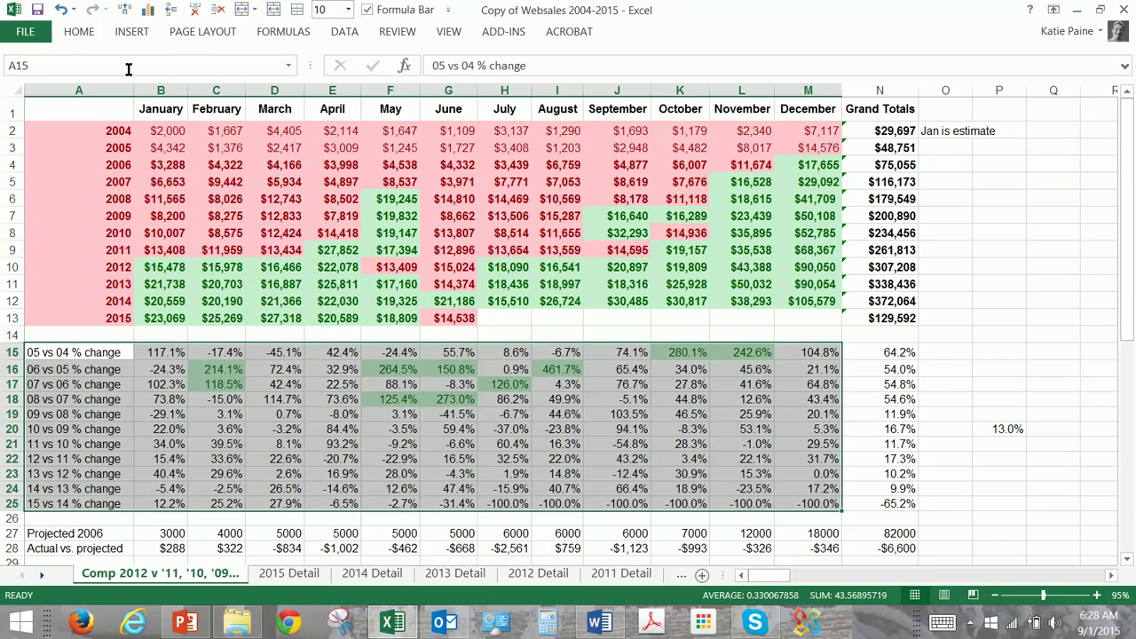
Highlight the bottom 10 items in A15:M25 with Light Red Fill with Dark Red Text, and deselect the range
left_click(79, 31)
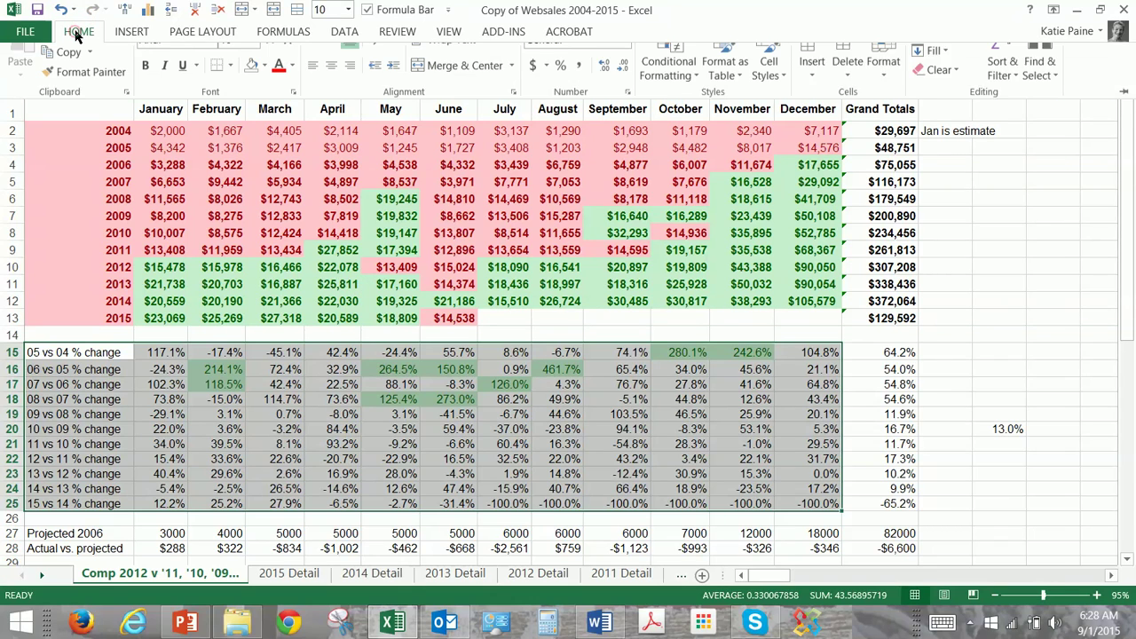
left_click(661, 78)
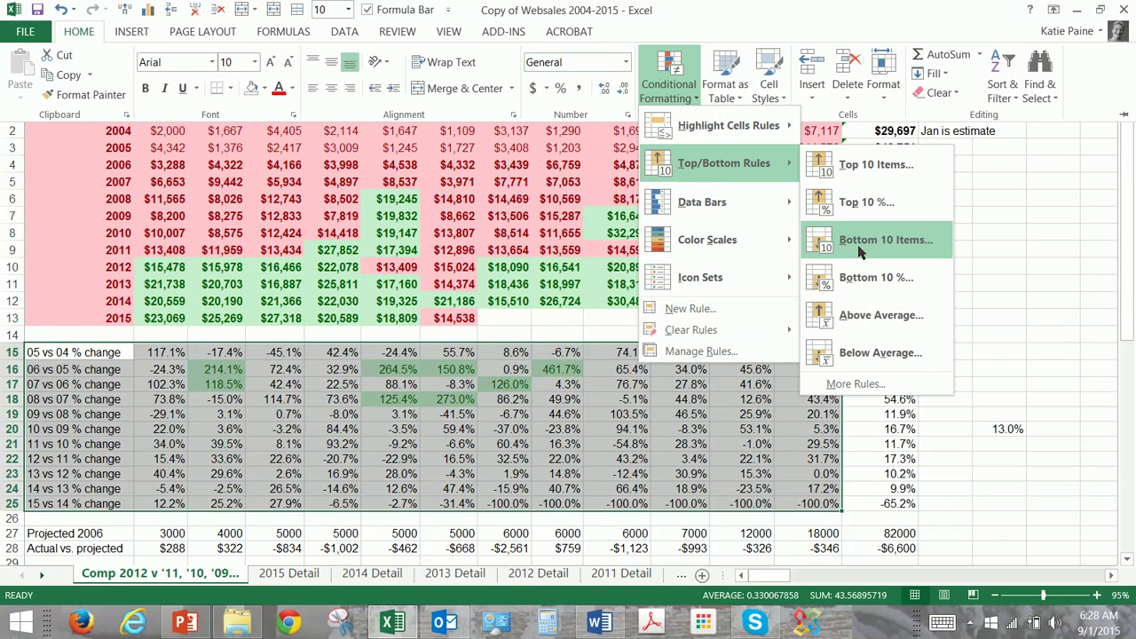
left_click(859, 251)
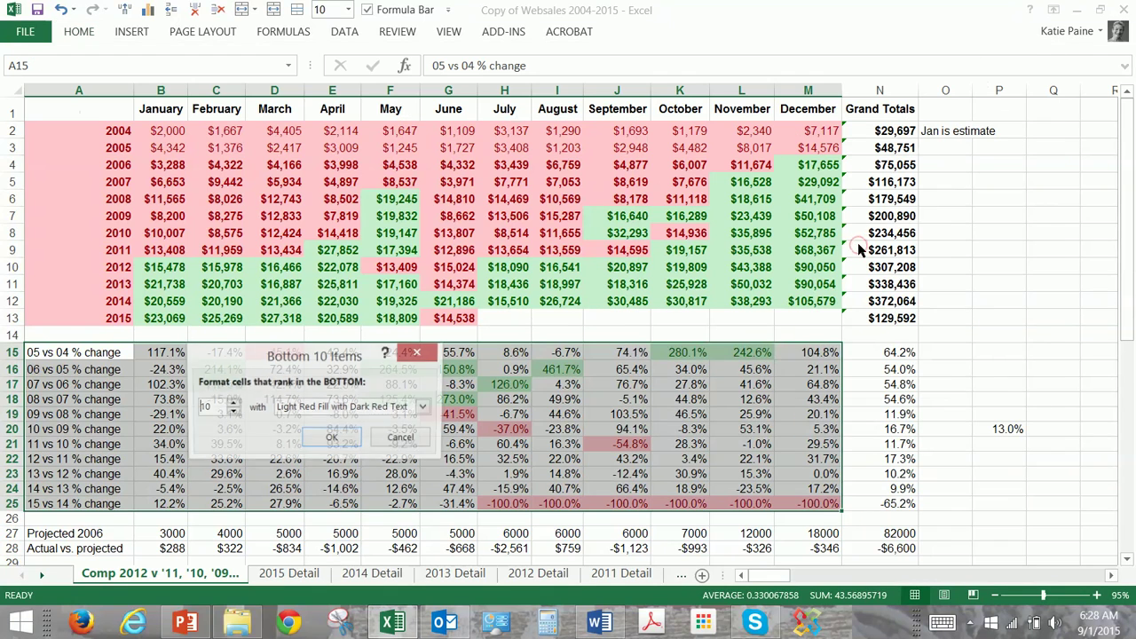
left_click(332, 439)
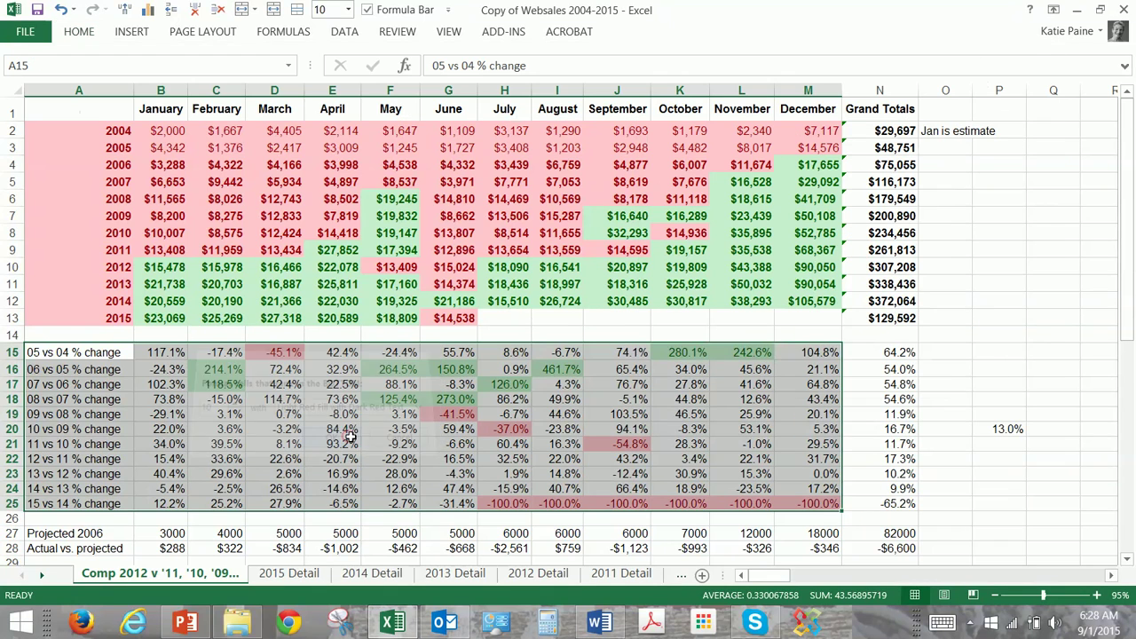
left_click(986, 306)
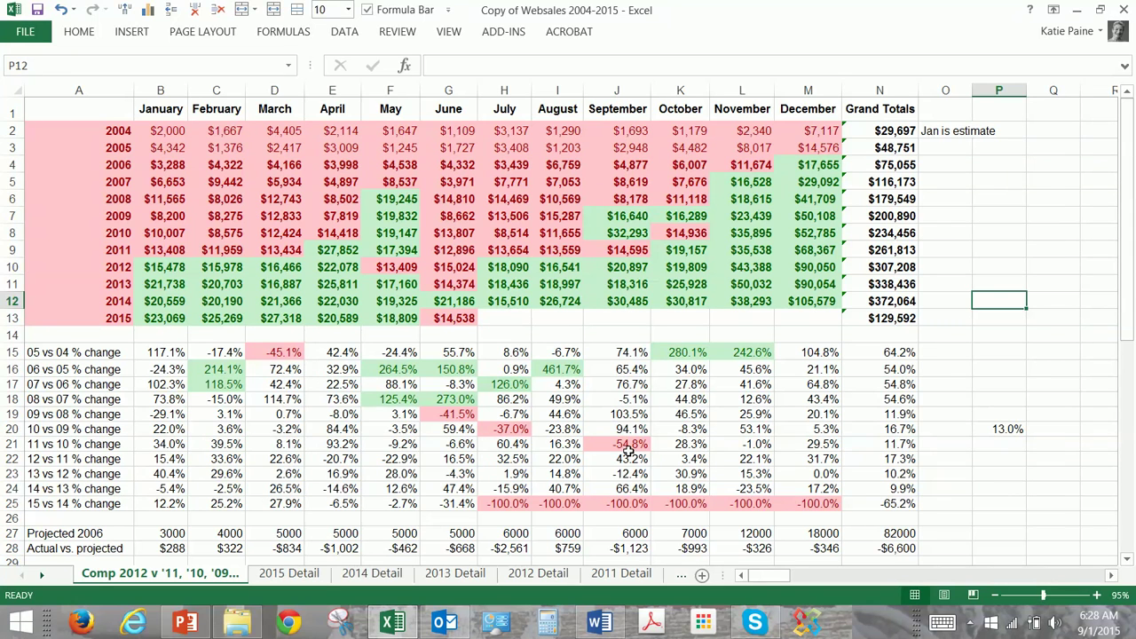
Look over the projected versus actual rows, and switch to the Foundation Center folder in File Explorer
scroll(585, 461, "down", 4)
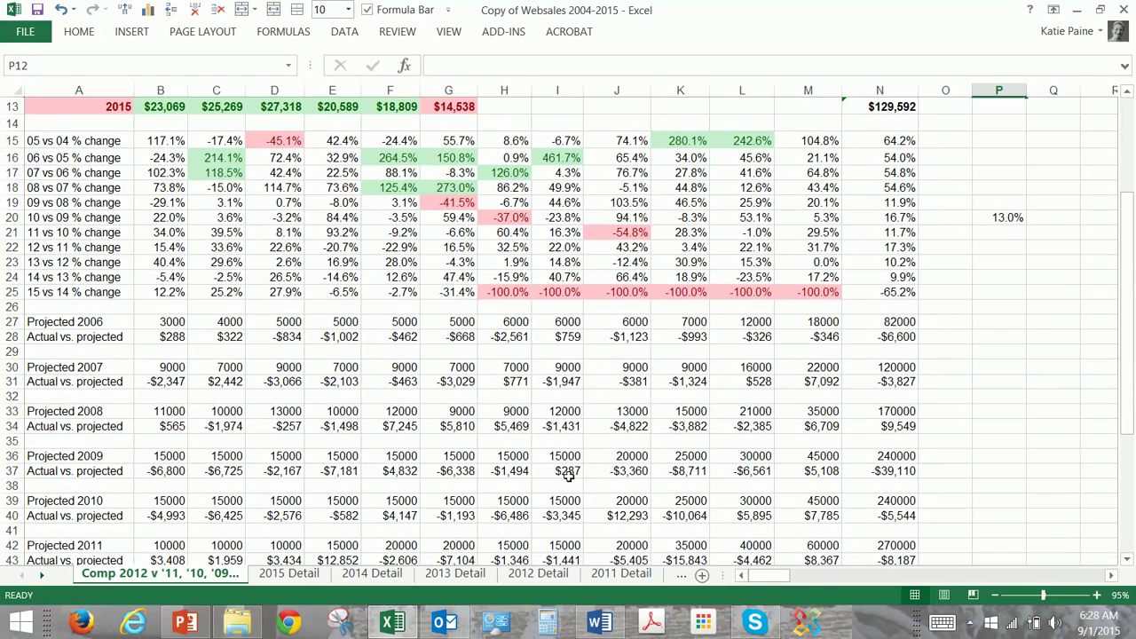
scroll(427, 256, "up", 4)
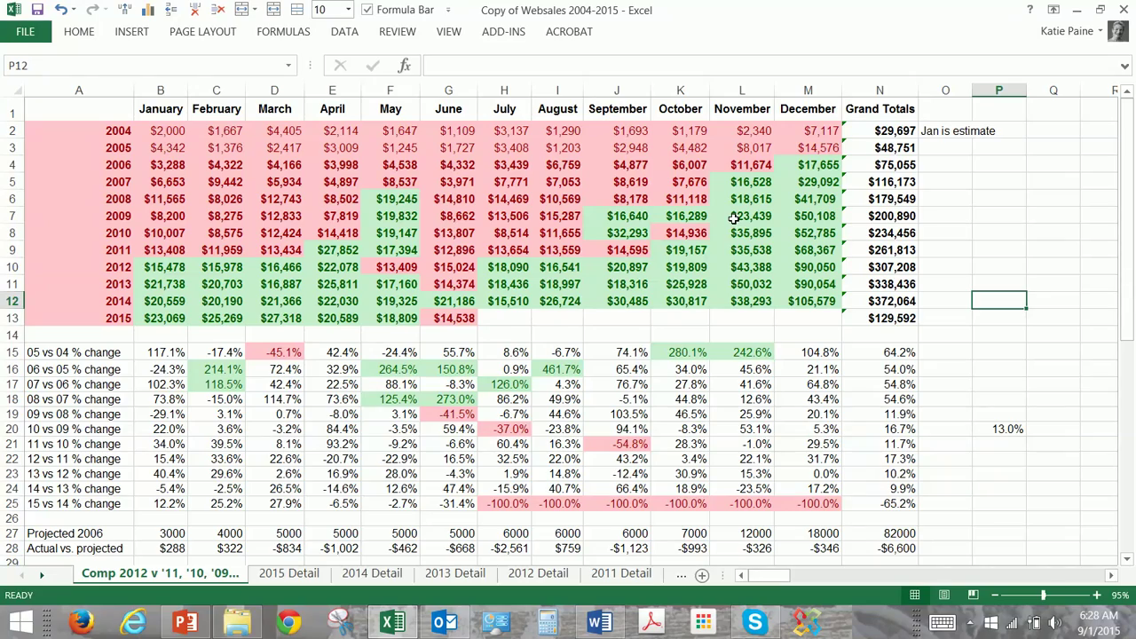
key("alt+Tab")
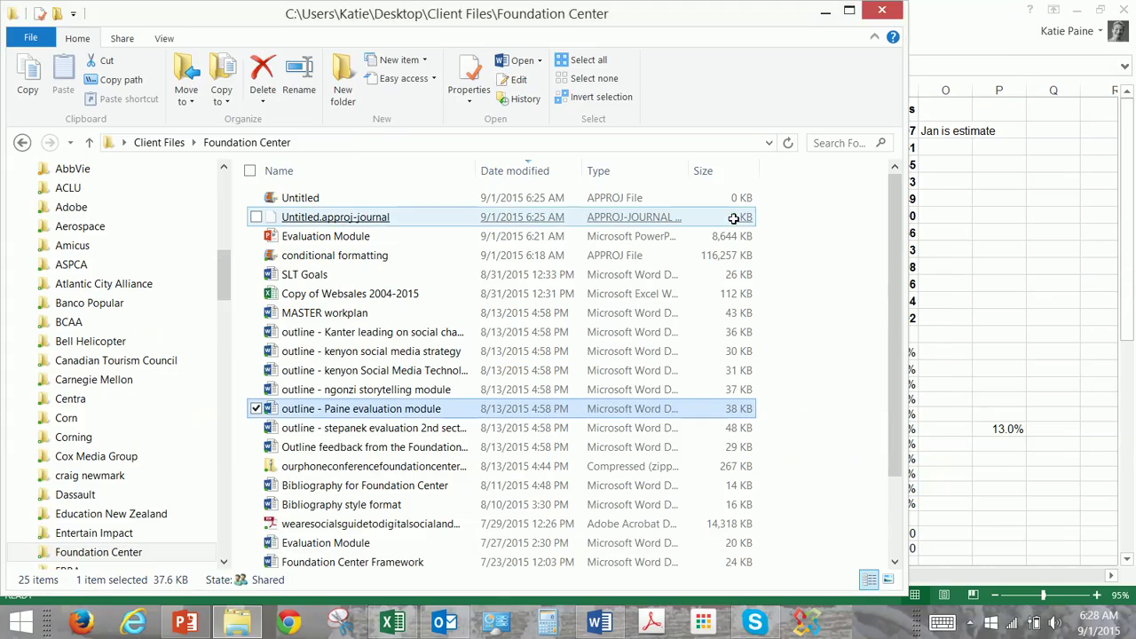